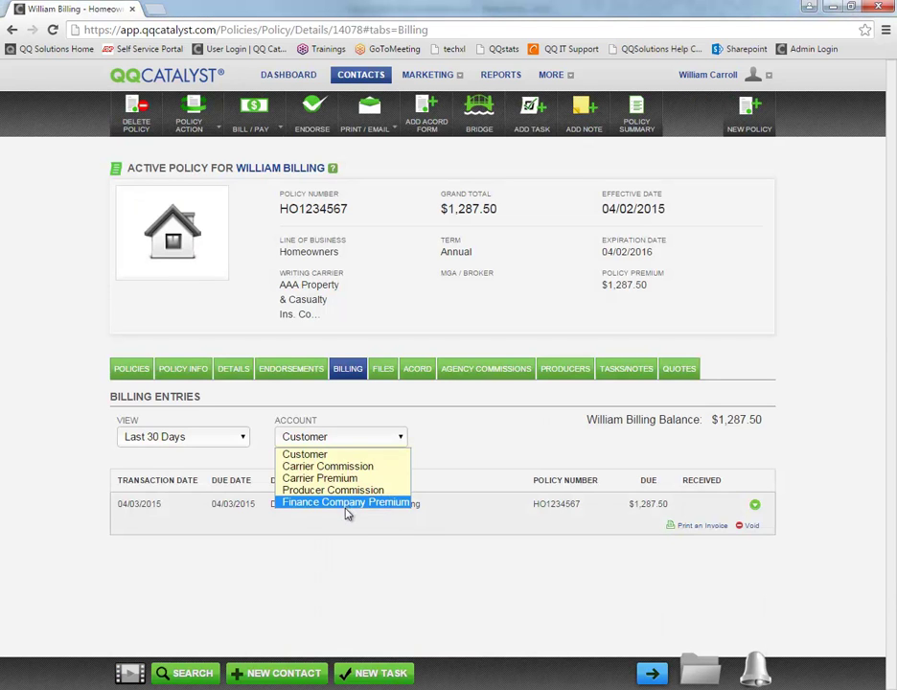
Review the billing account's down payment bill and its $1,287.50 amount due.
click(392, 530)
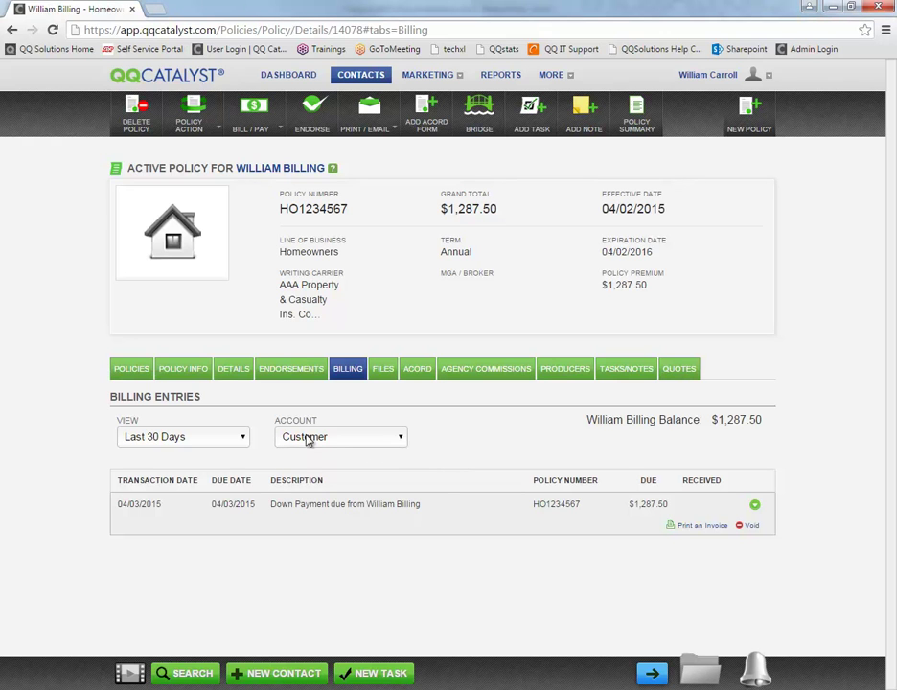
drag(271, 503, 420, 508)
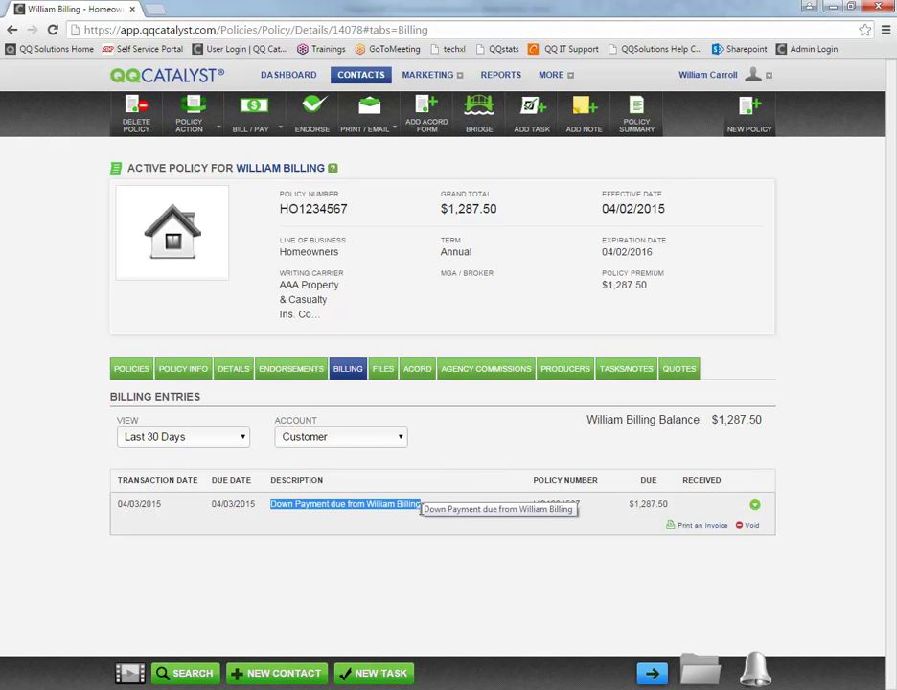
drag(630, 504, 674, 508)
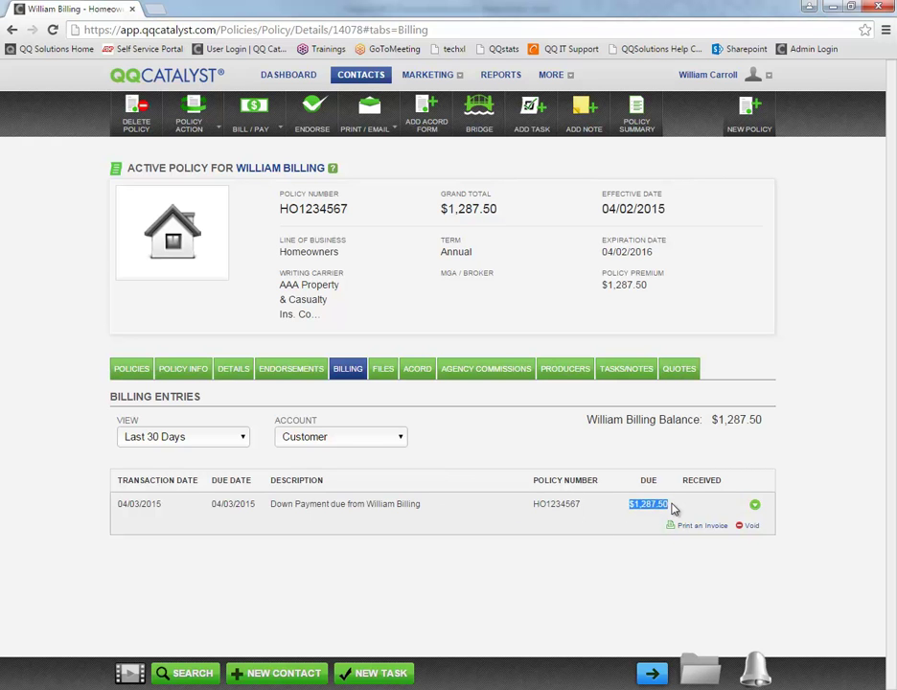
click(596, 457)
drag(628, 506, 673, 509)
click(454, 436)
Start printing an invoice from Bill/Pay and include the $1,287.50 down payment bill.
click(255, 127)
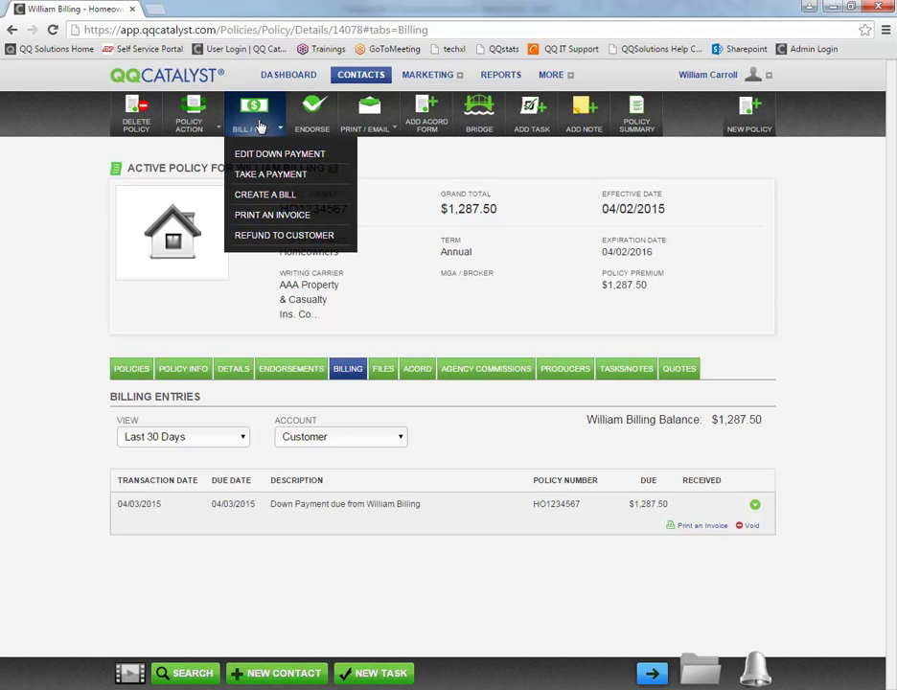
click(266, 219)
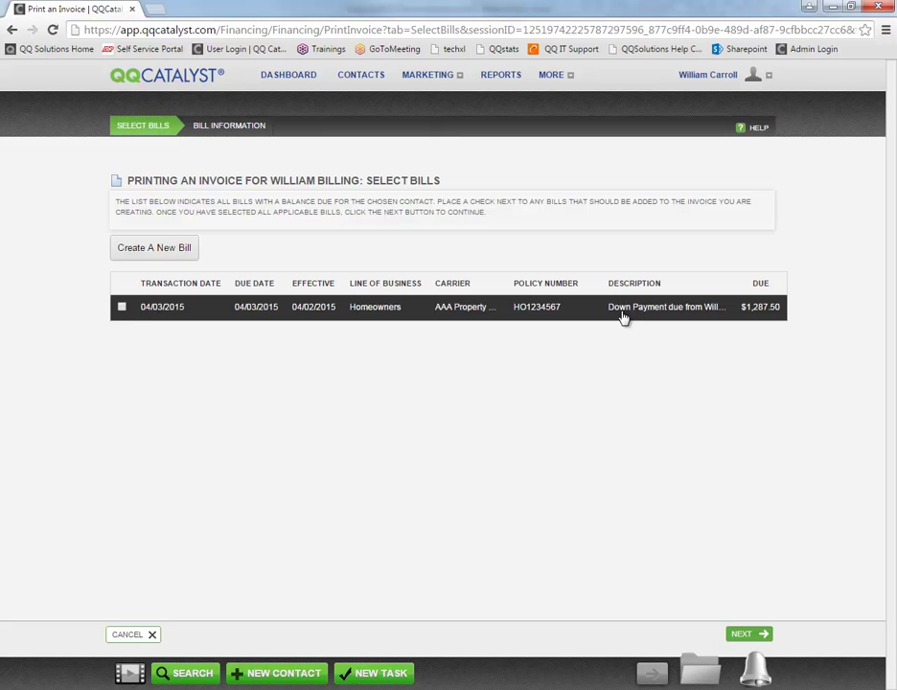
click(121, 307)
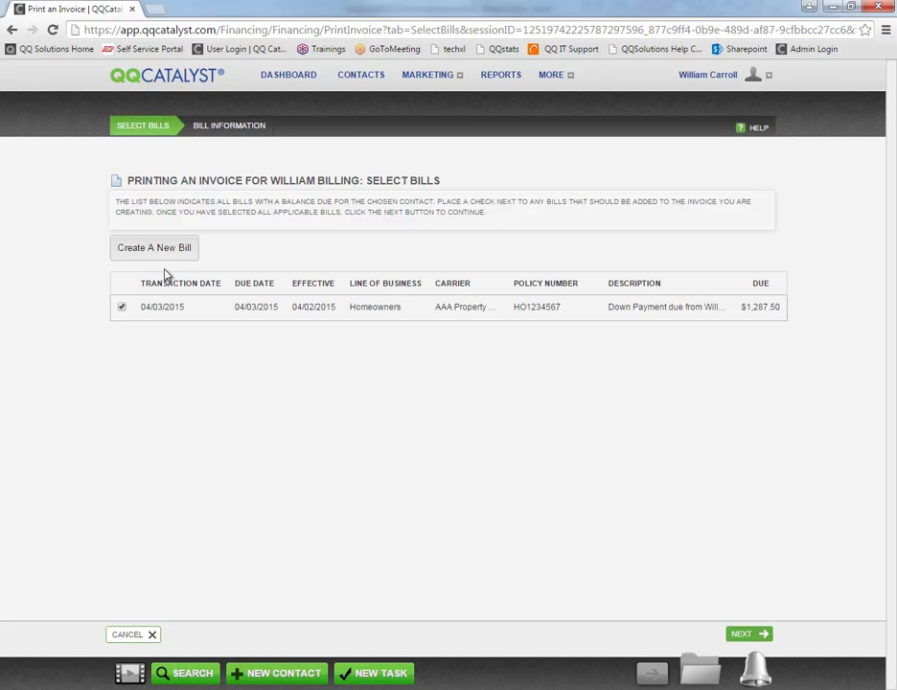
On the bill information step, browse the Additional Interest recipients without choosing one.
click(747, 639)
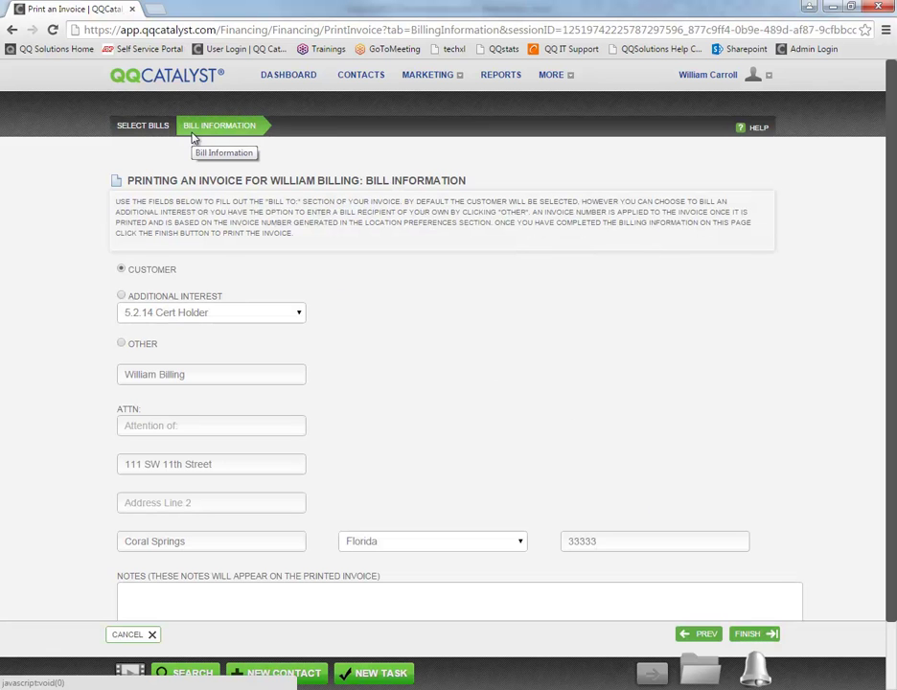
scroll(270, 278, down, 1)
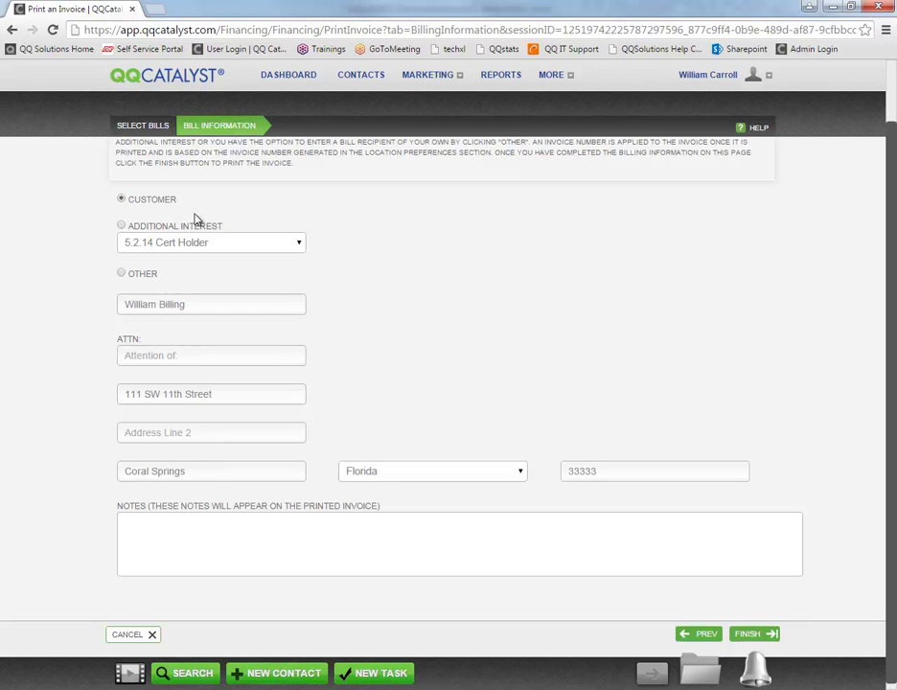
click(126, 228)
click(134, 242)
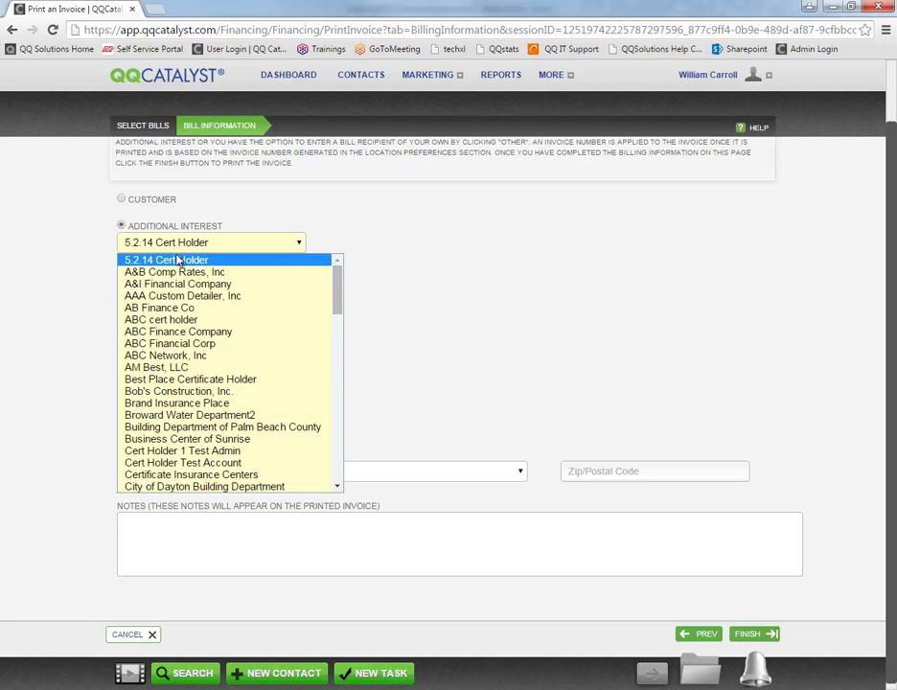
scroll(196, 383, down, 15)
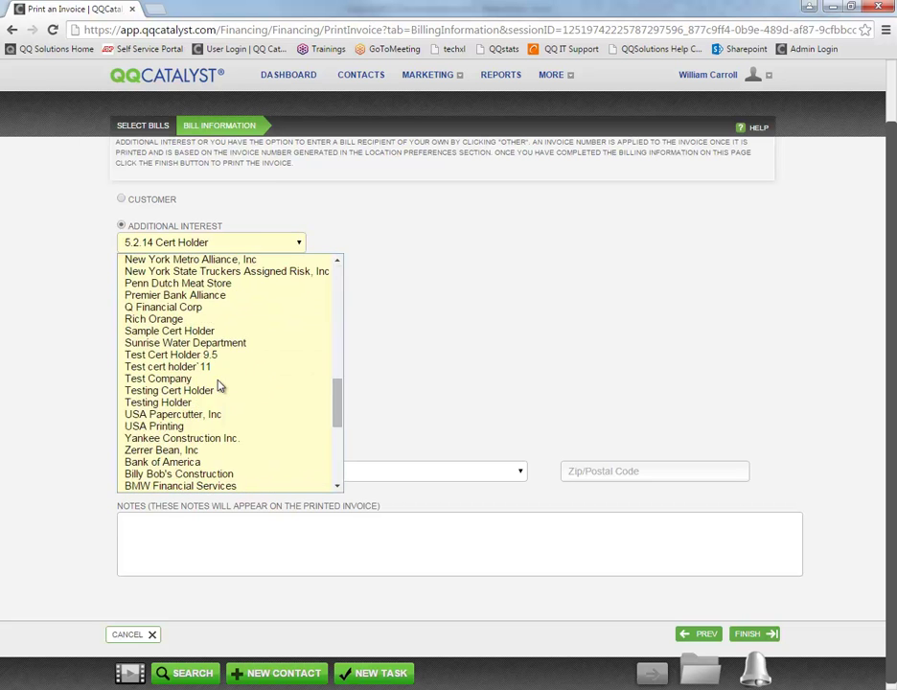
scroll(230, 385, down, 4)
click(436, 316)
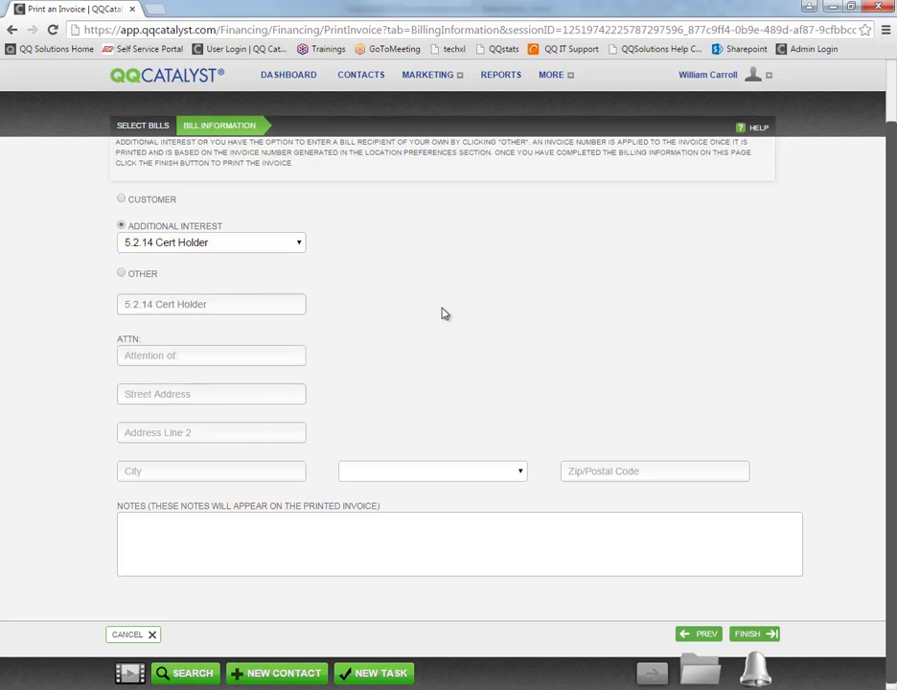
Make Other the bill recipient, leaving the full name and notes empty.
click(122, 274)
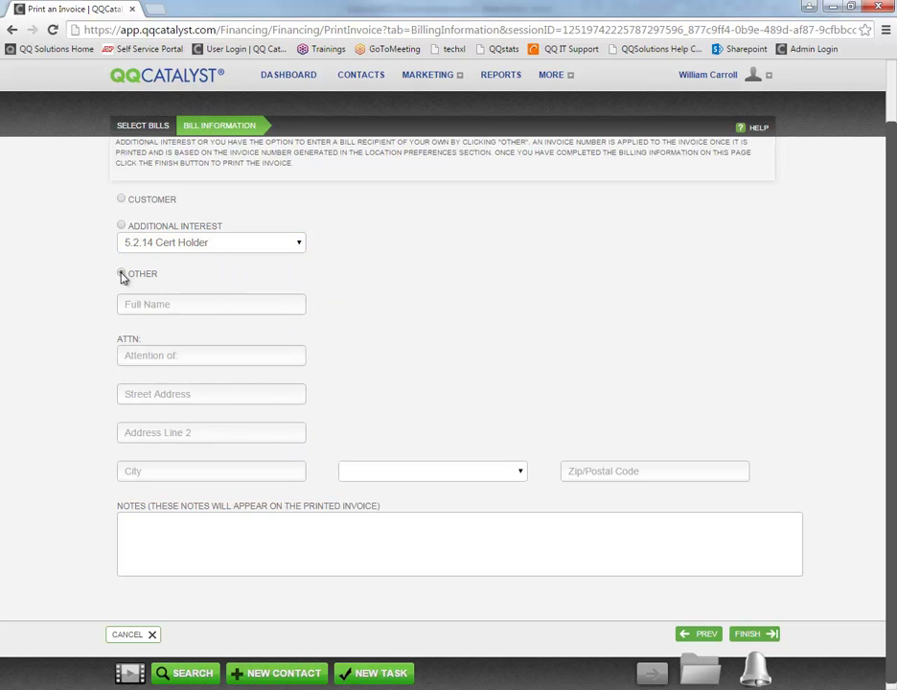
click(160, 306)
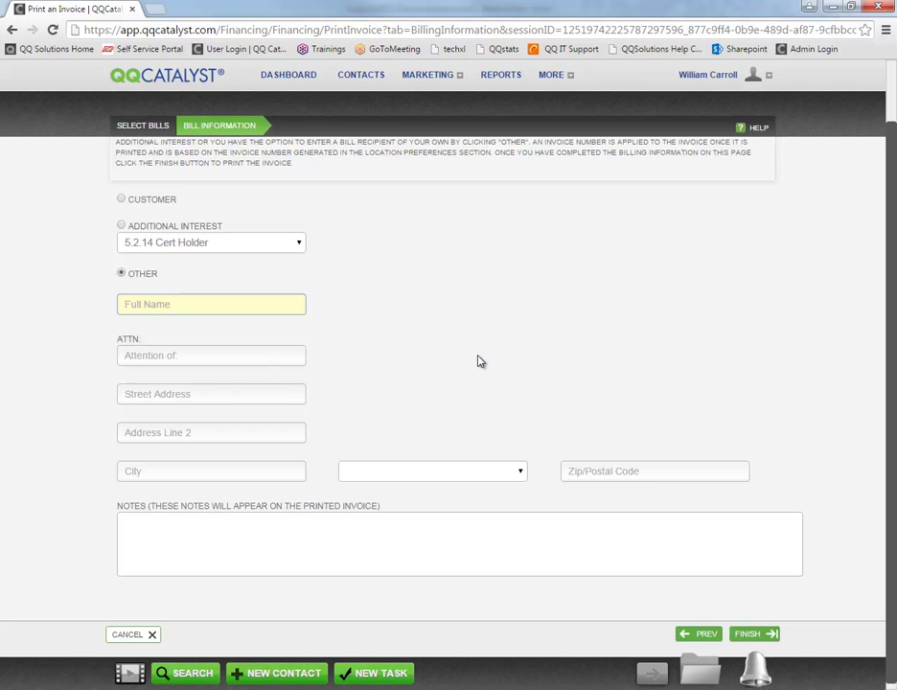
click(184, 549)
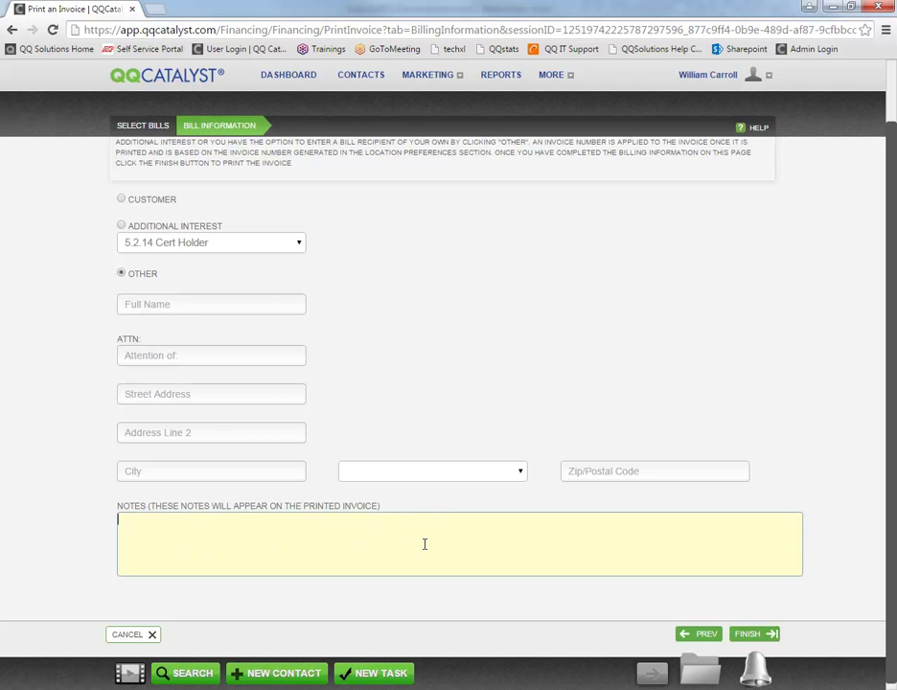
Finish the $1,287.50 invoice, then review the printed invoice PDF and close it.
click(745, 635)
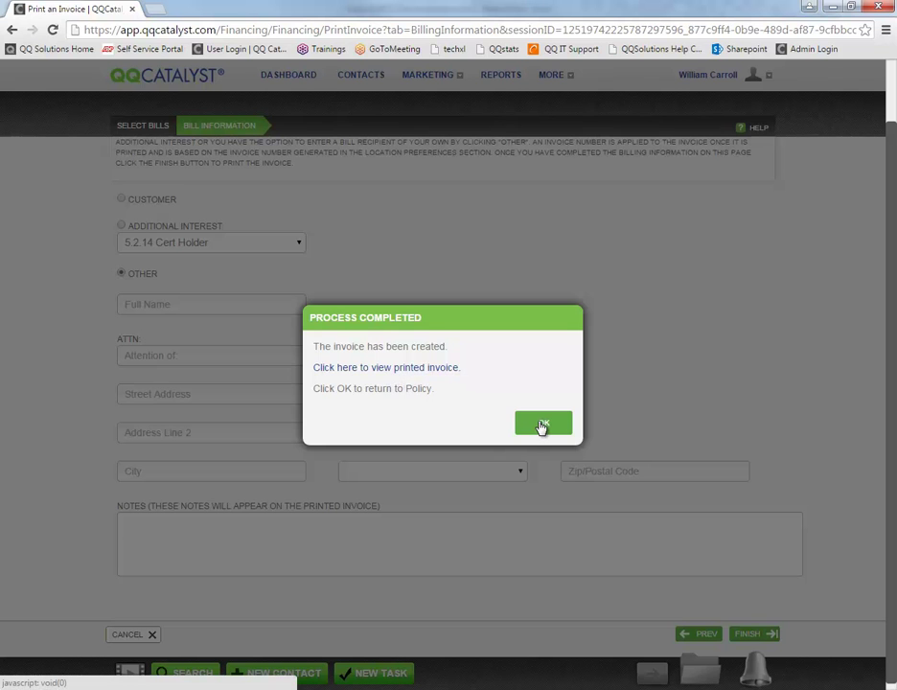
click(382, 369)
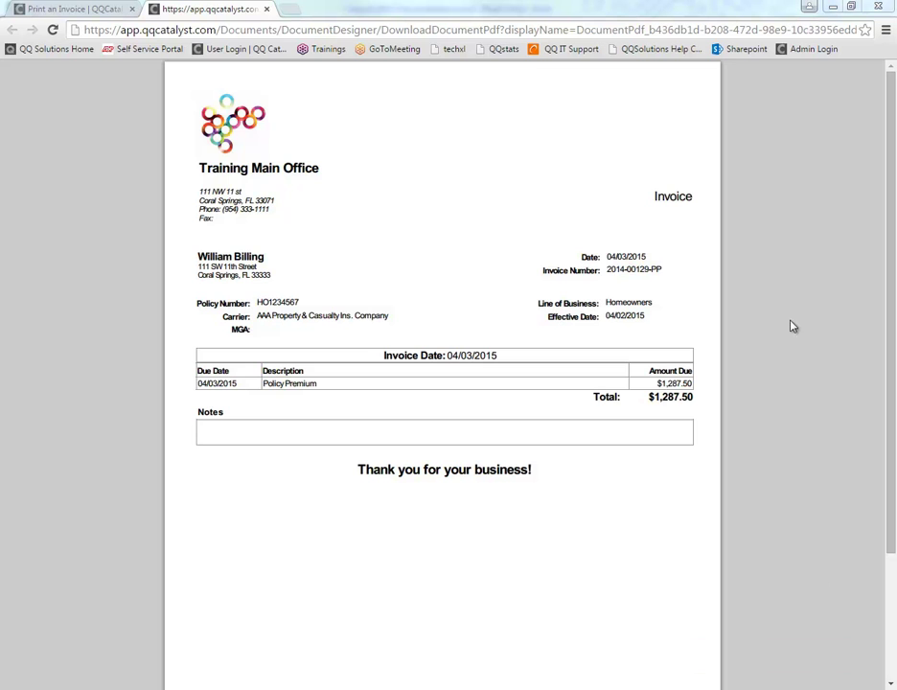
click(268, 9)
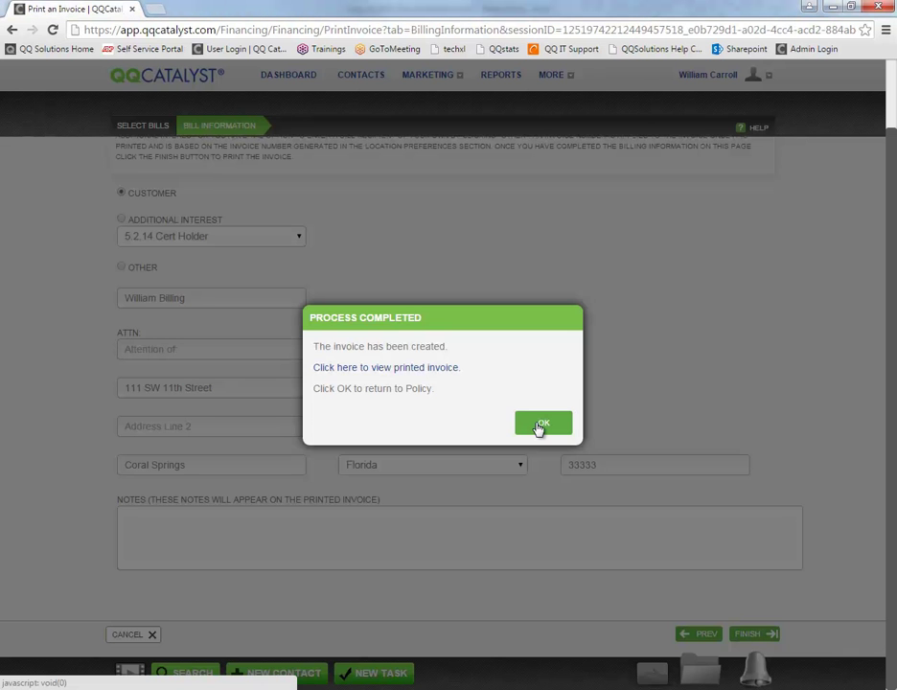
Back on the policy, preview Invoice_2014-00129-PP.pdf from the Files tab.
click(540, 426)
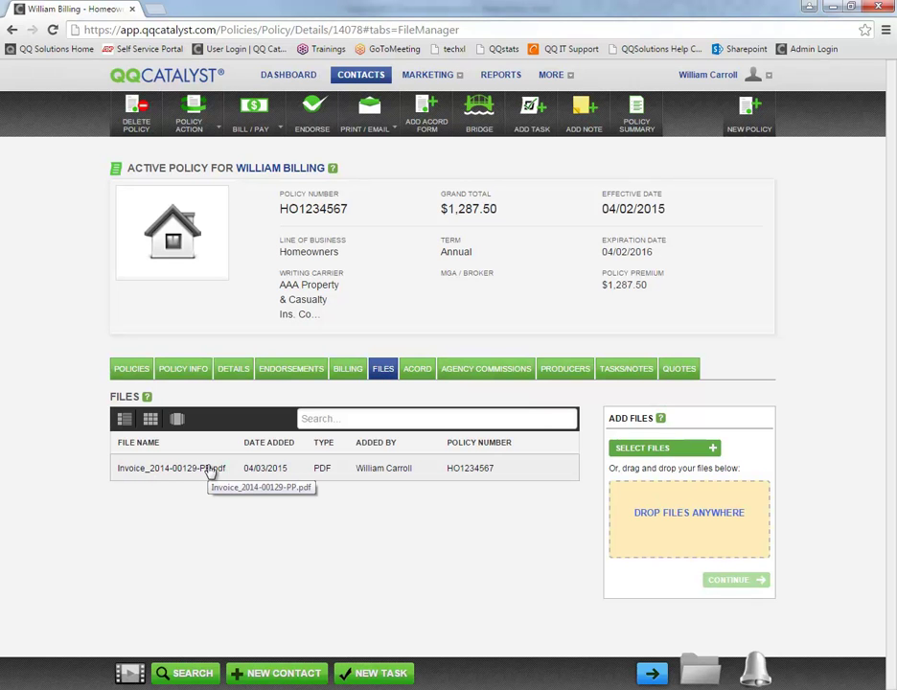
click(161, 474)
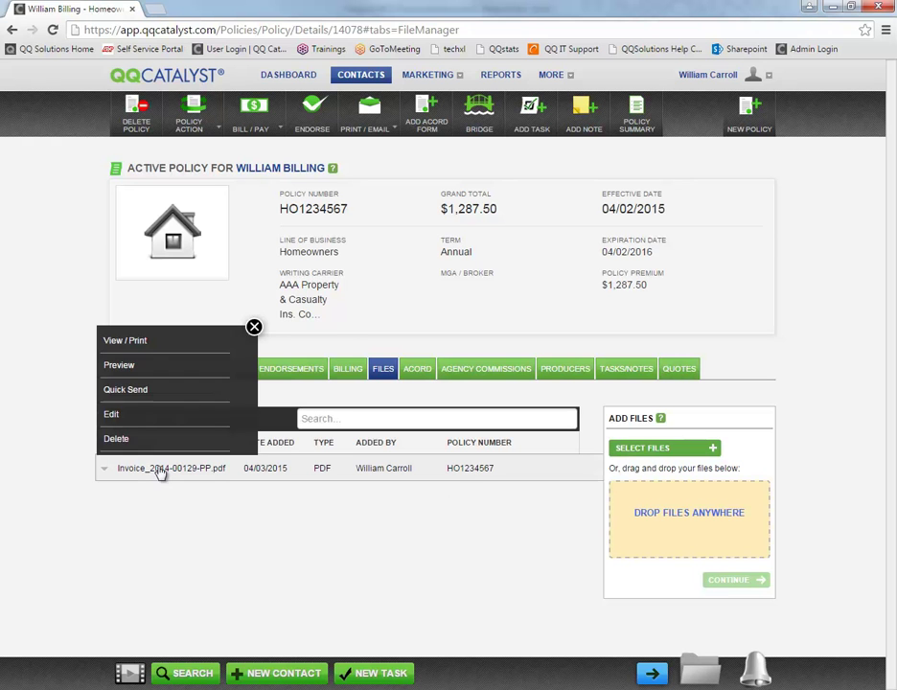
click(122, 368)
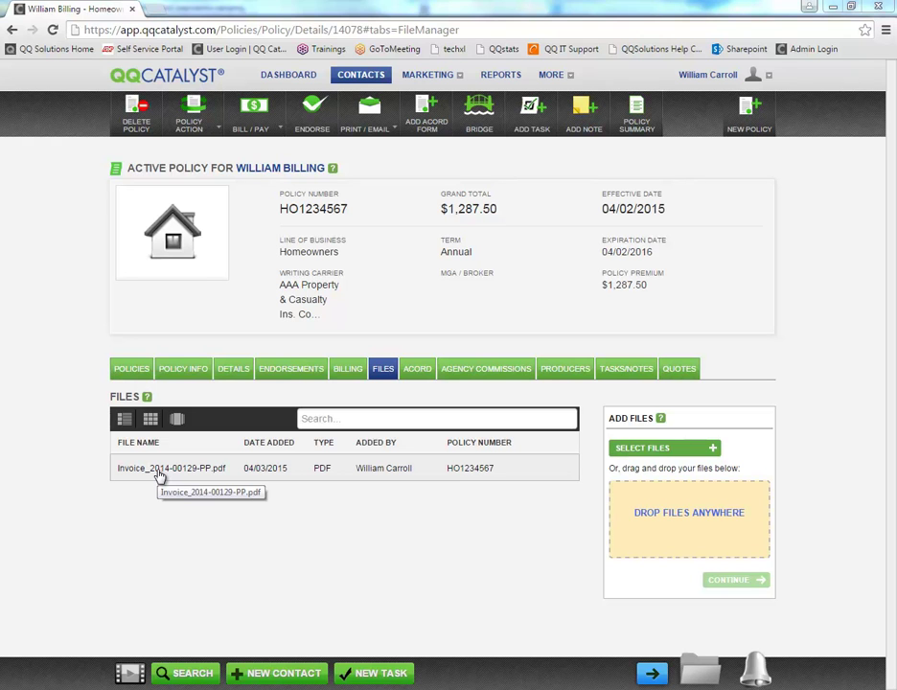
Take a payment on the down payment bill with a $10 Admin Test Fee, totaling $1,297.50.
click(258, 118)
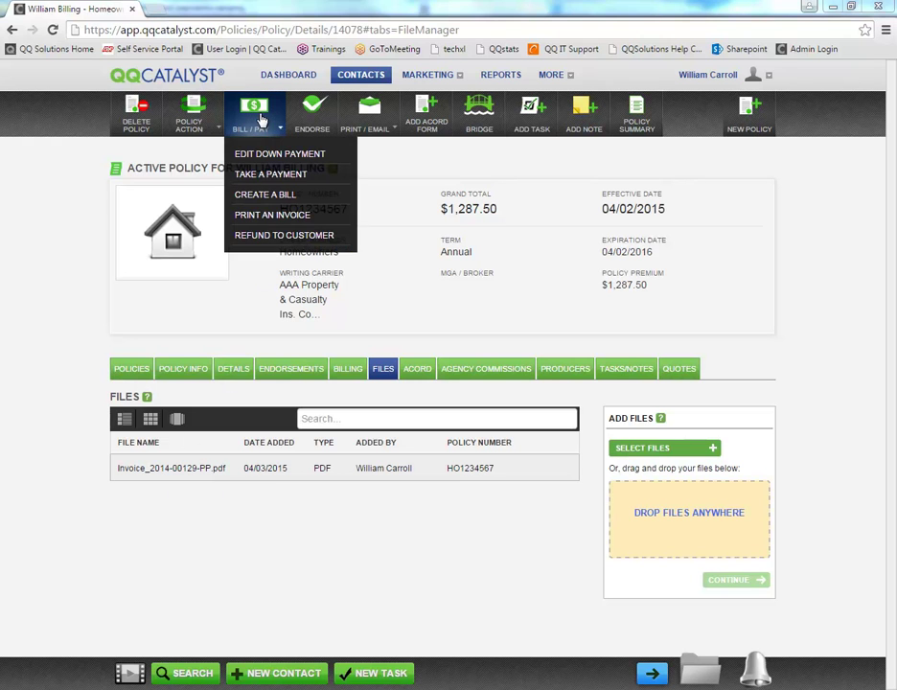
click(283, 176)
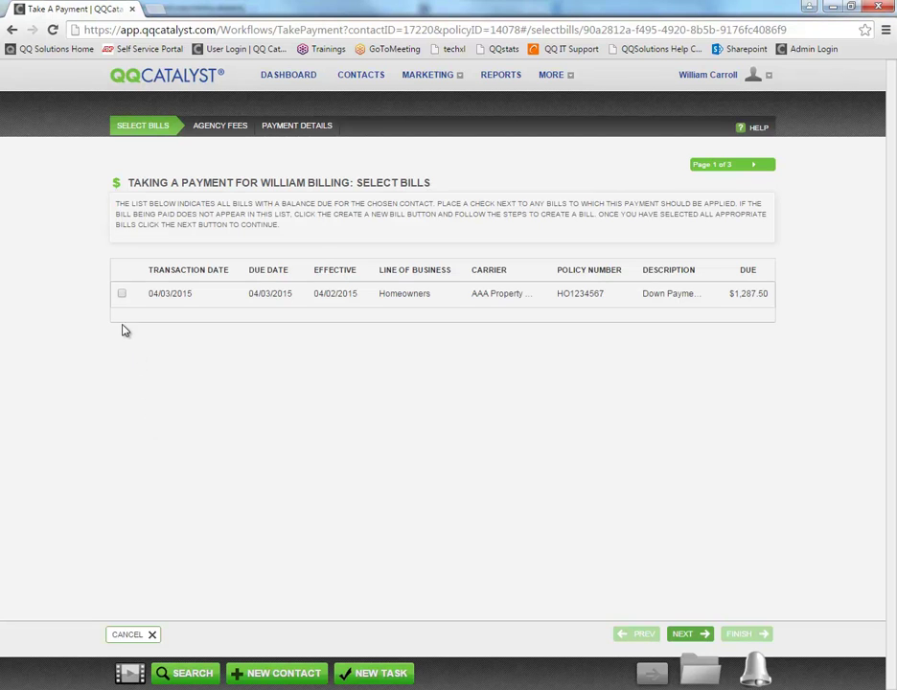
click(121, 293)
click(693, 633)
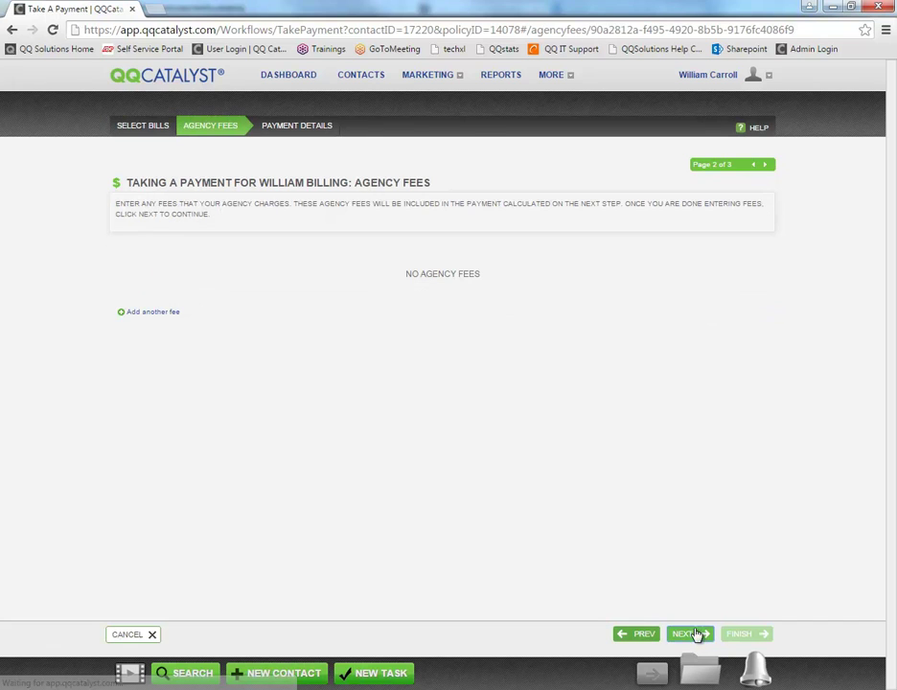
click(153, 313)
click(297, 279)
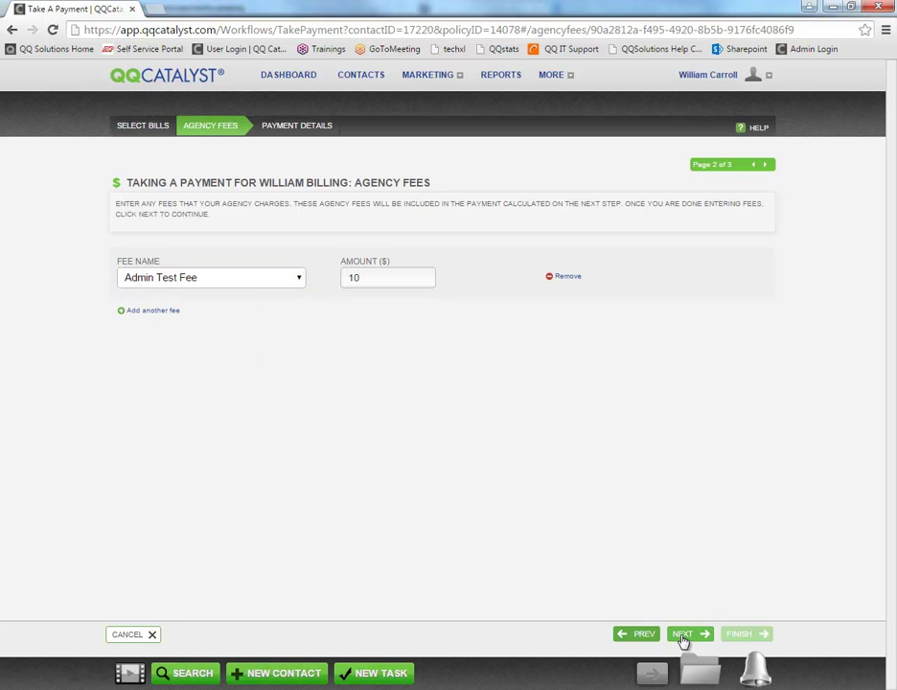
click(682, 635)
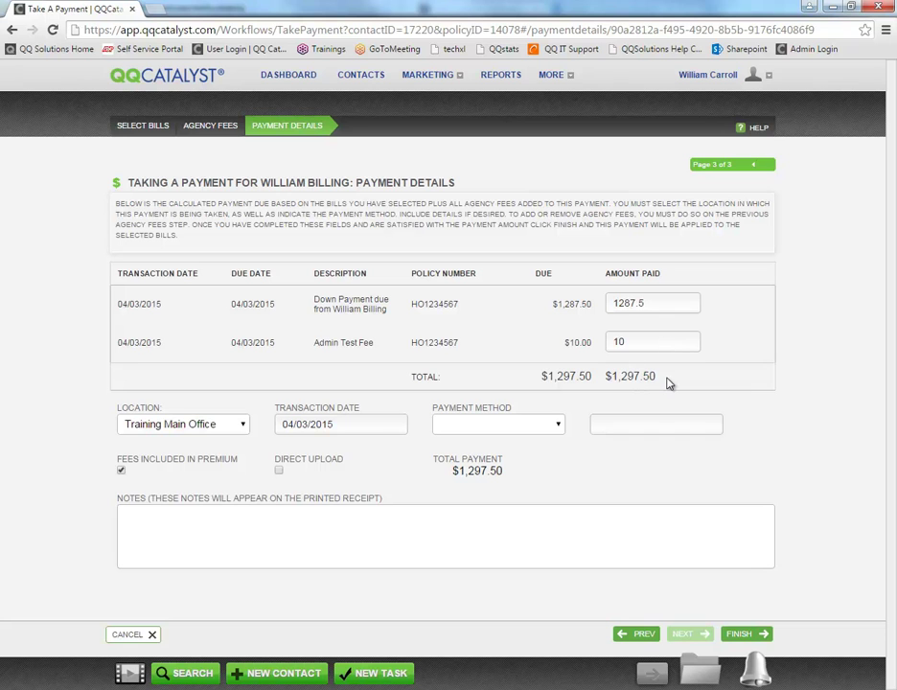
Pay the premium by Check with Direct Upload turned on.
click(518, 425)
click(518, 454)
click(525, 430)
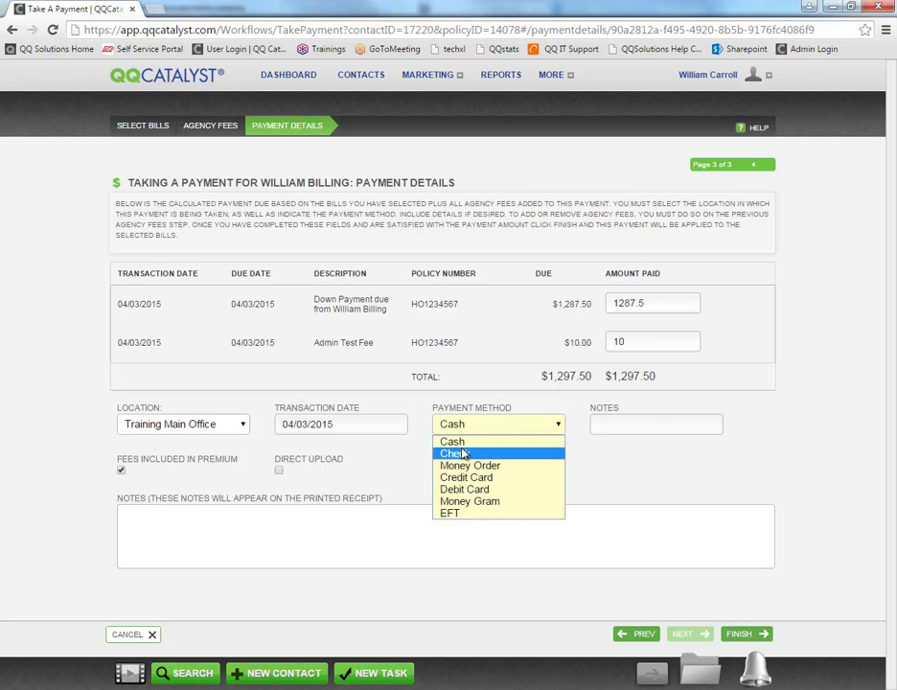
click(491, 454)
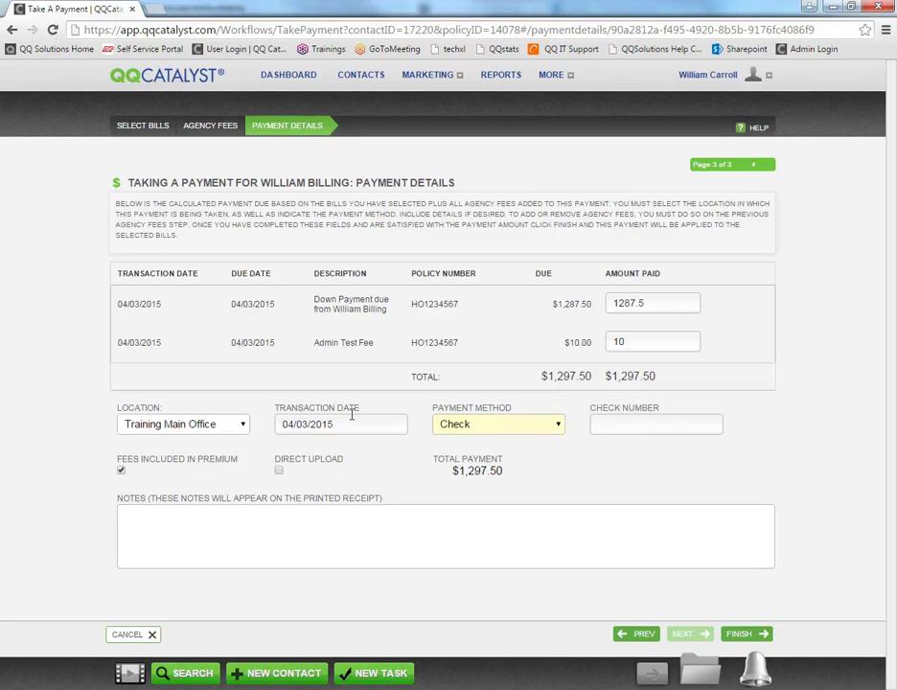
click(279, 470)
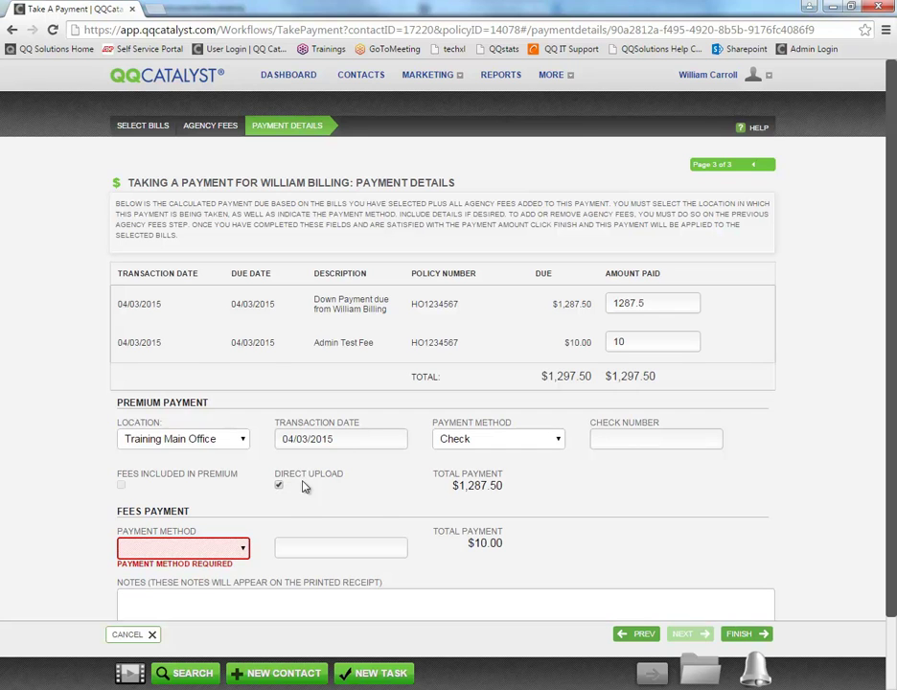
Set the fees payment method to Cash for the $10.00 fee.
scroll(296, 482, down, 1)
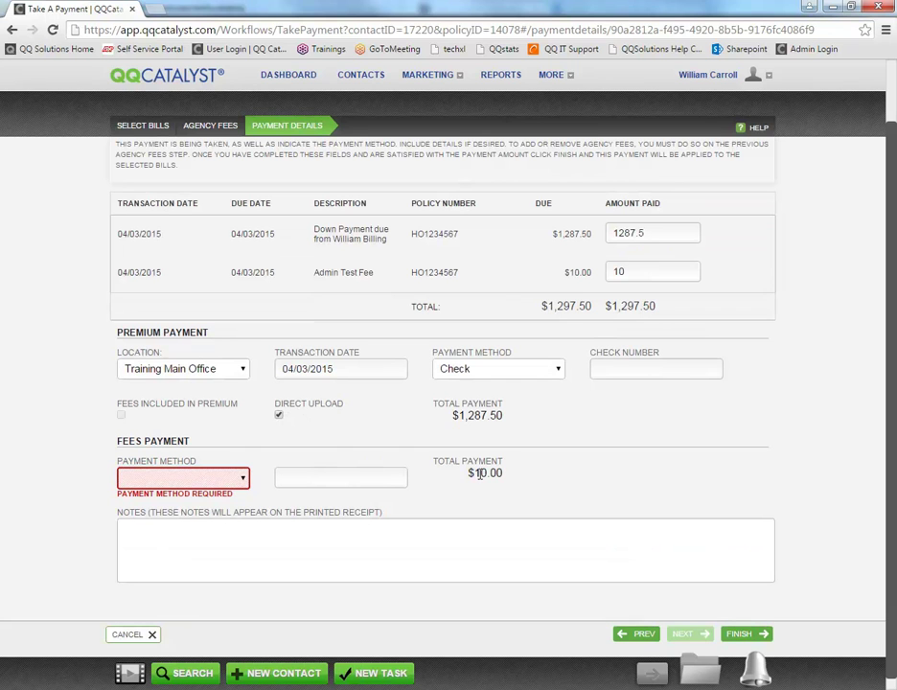
click(236, 482)
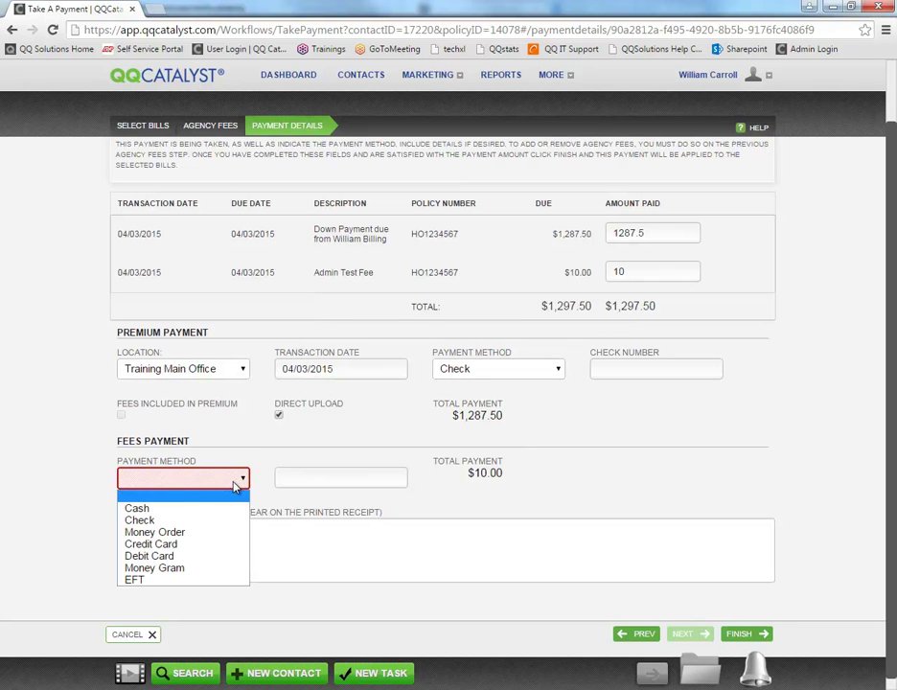
click(137, 509)
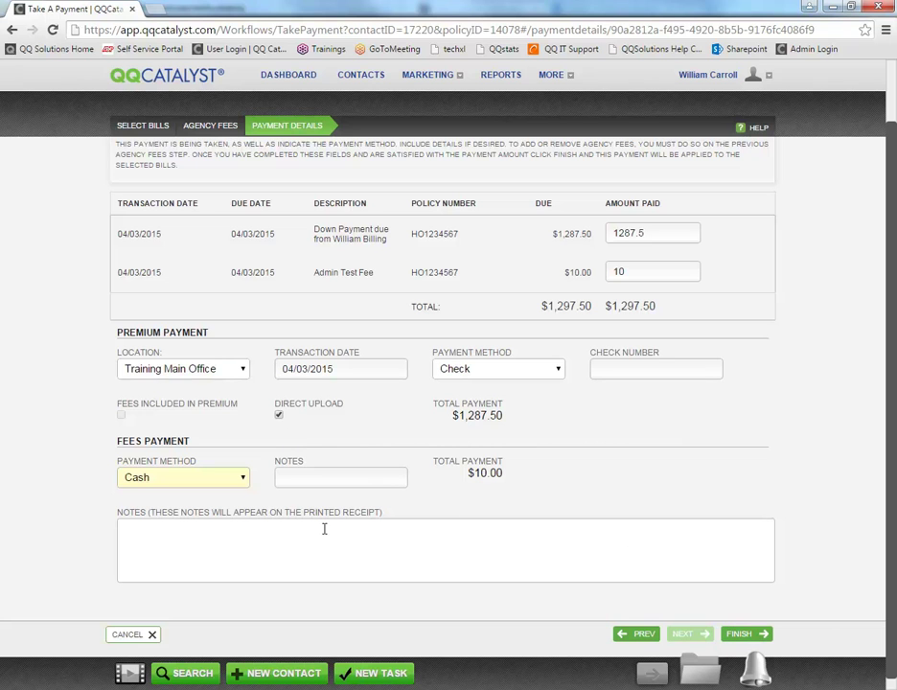
Finish the payment, then review the printed receipt PDF and close it.
click(740, 634)
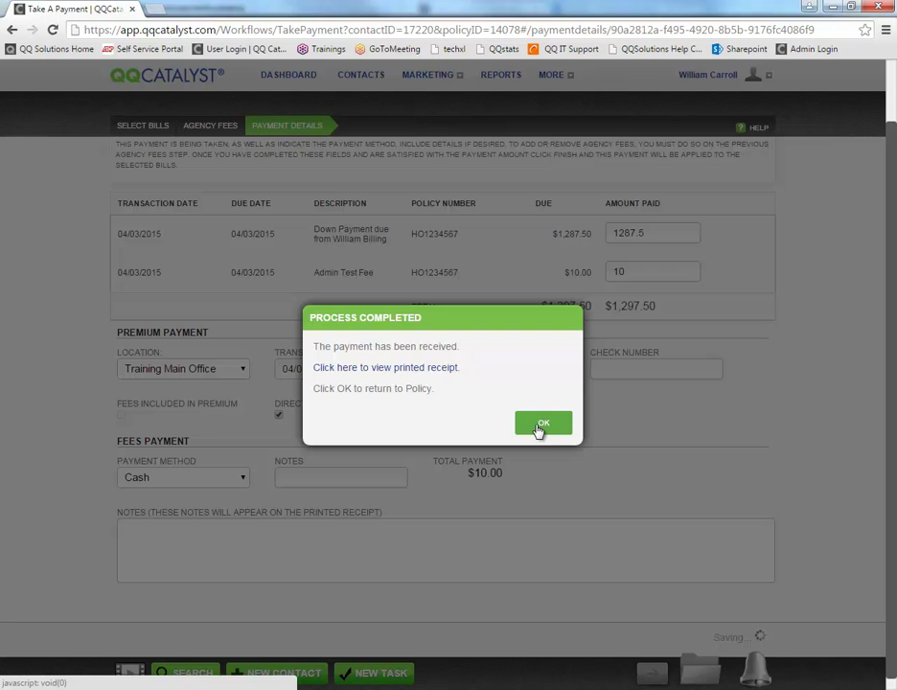
click(410, 369)
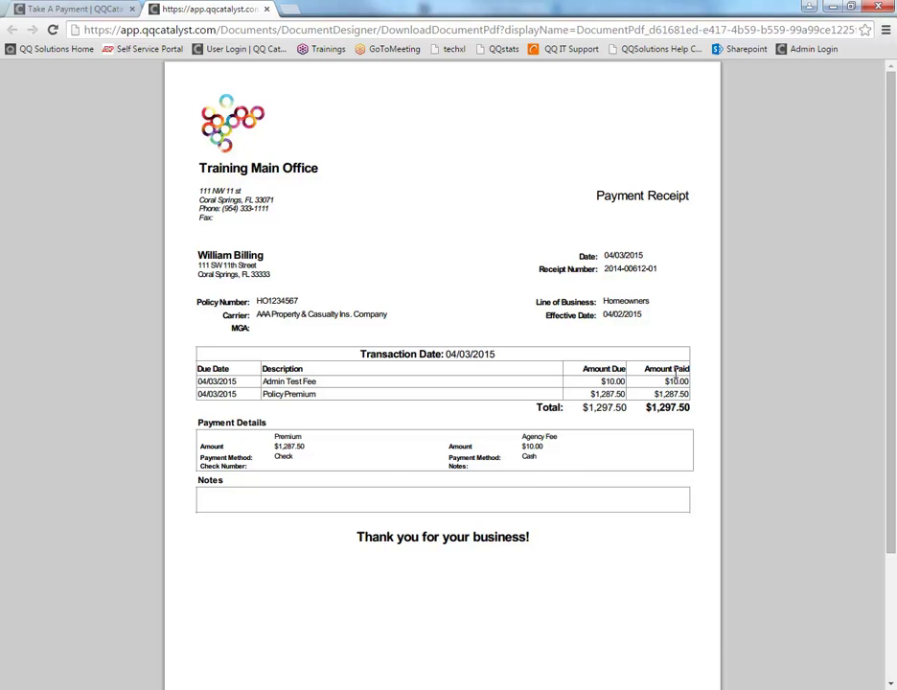
mouse_move(851, 660)
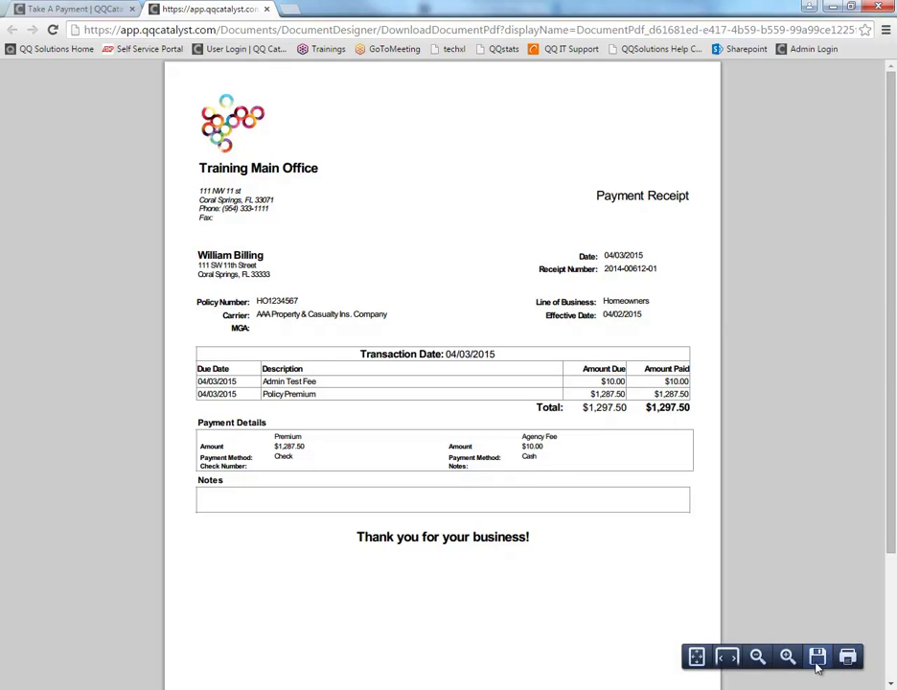
click(269, 12)
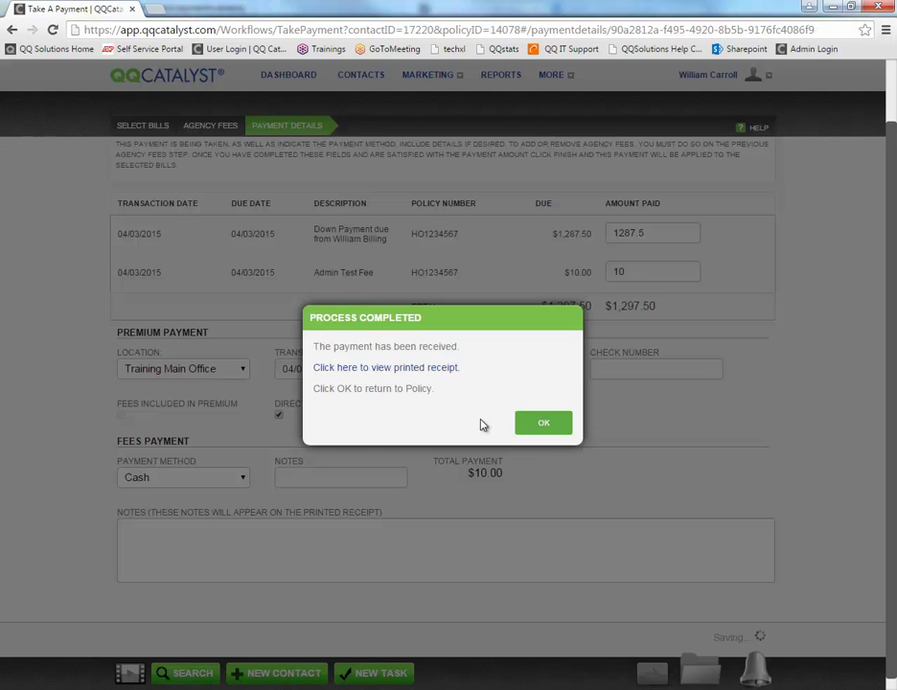
Return to the policy's Files tab to check the new Receipt_2014-00612-01.pdf.
click(543, 425)
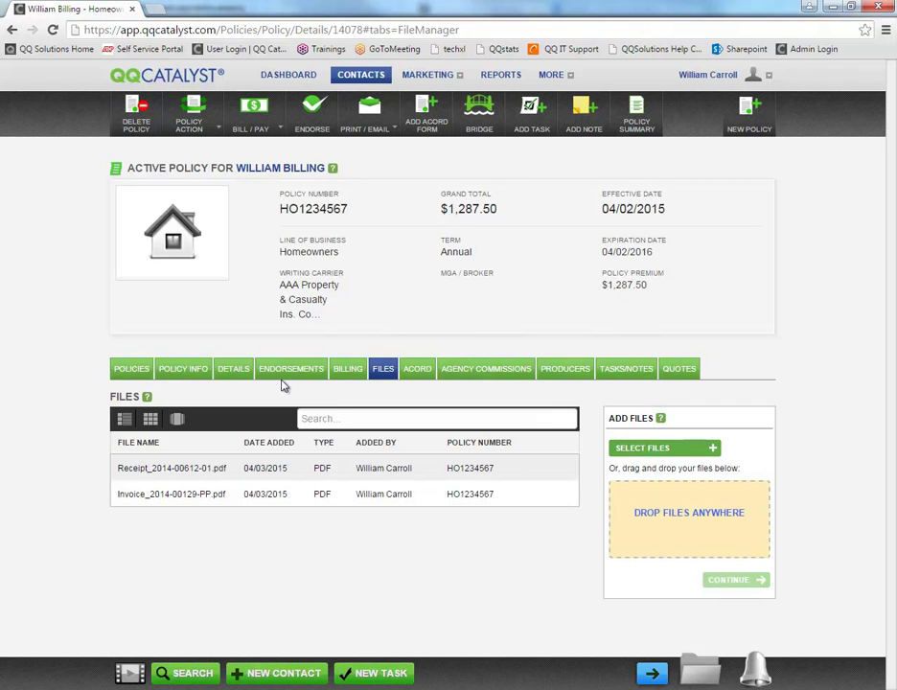
click(155, 477)
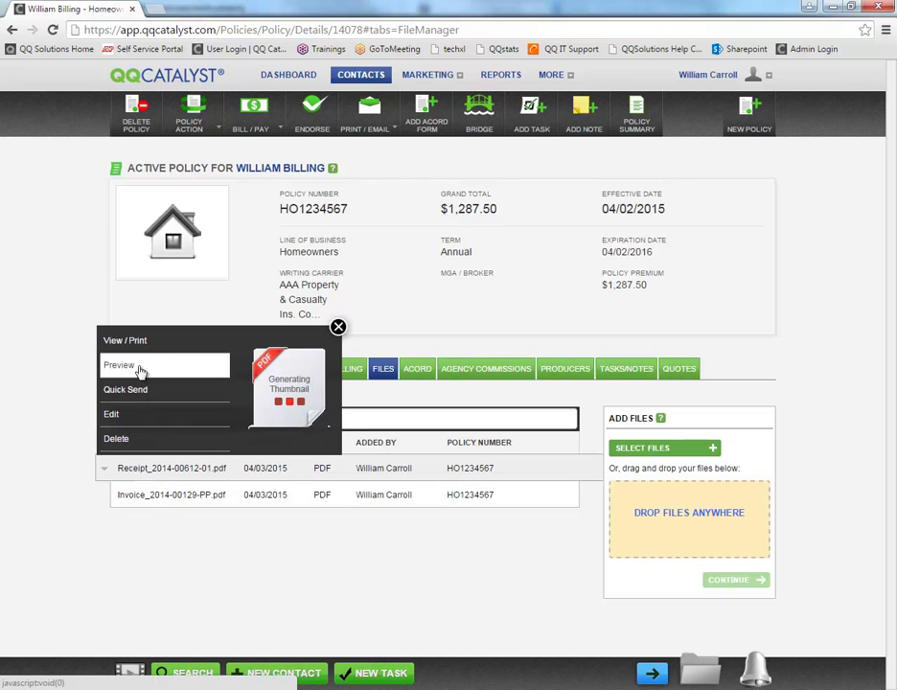
click(338, 327)
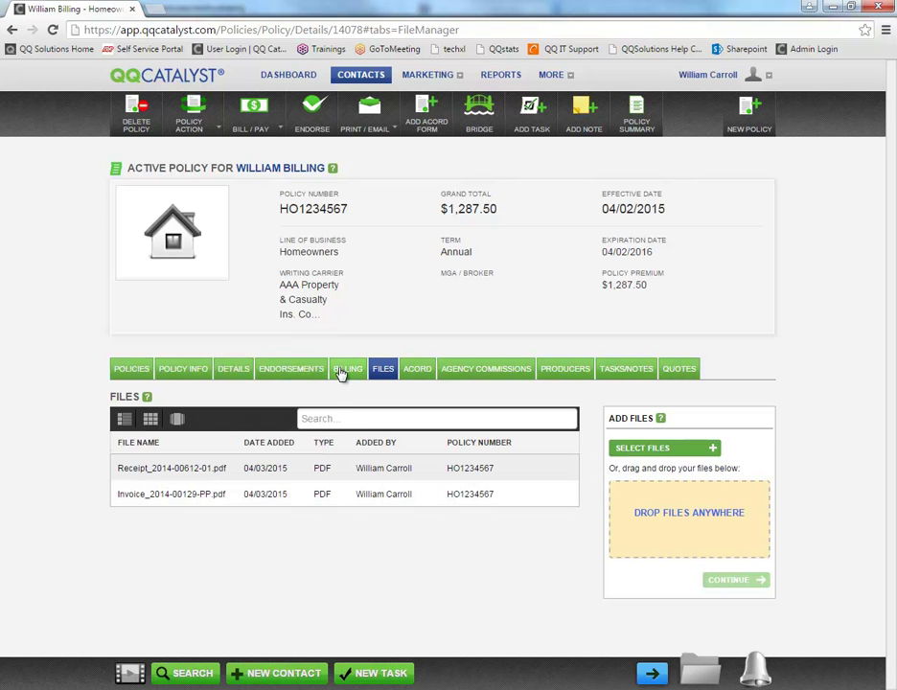
Open the policy's Billing tab and confirm the customer balance reads $0.00.
click(340, 372)
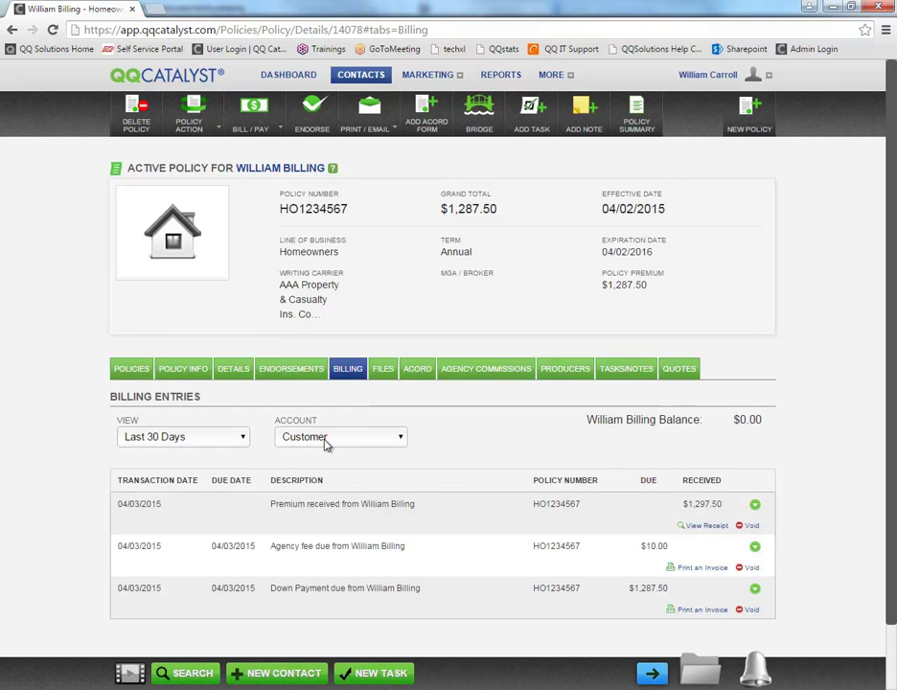
drag(589, 422, 702, 421)
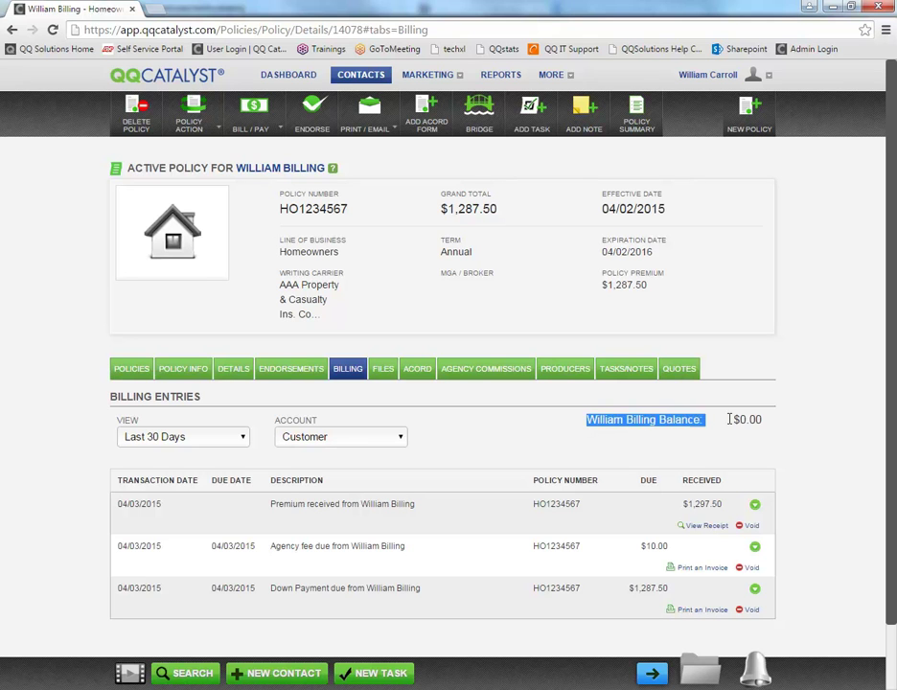
click(767, 420)
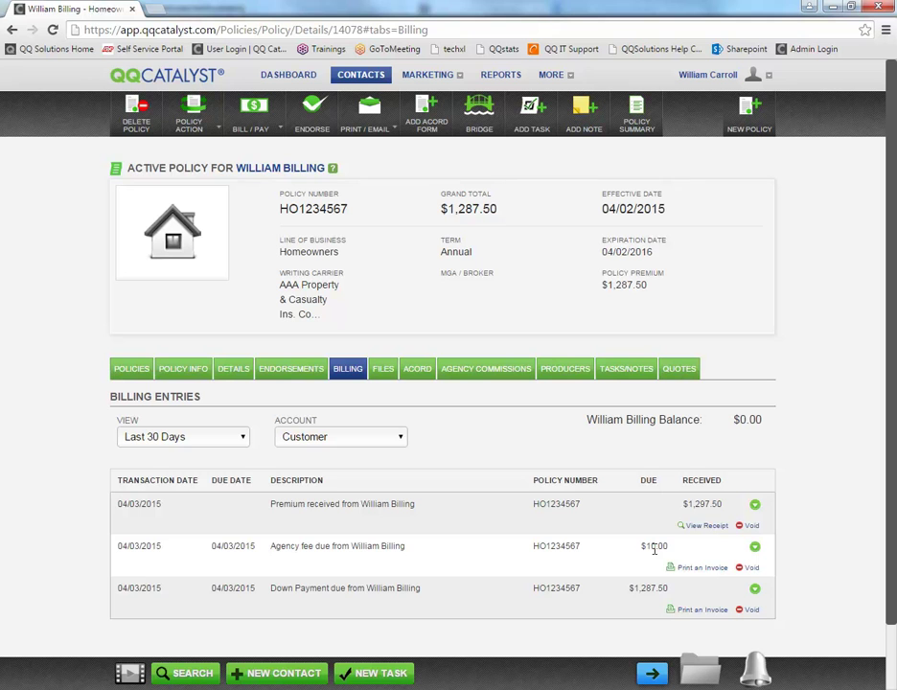
View Carrier Commission entries, then Carrier Premium showing $1,162.50 owed, due 04/04/2015.
click(360, 439)
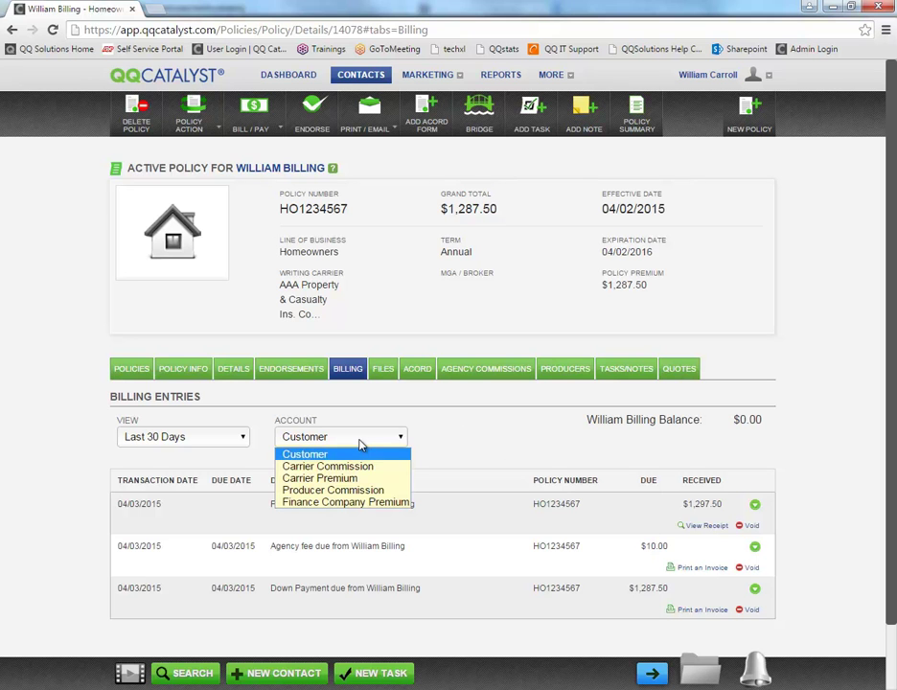
click(302, 467)
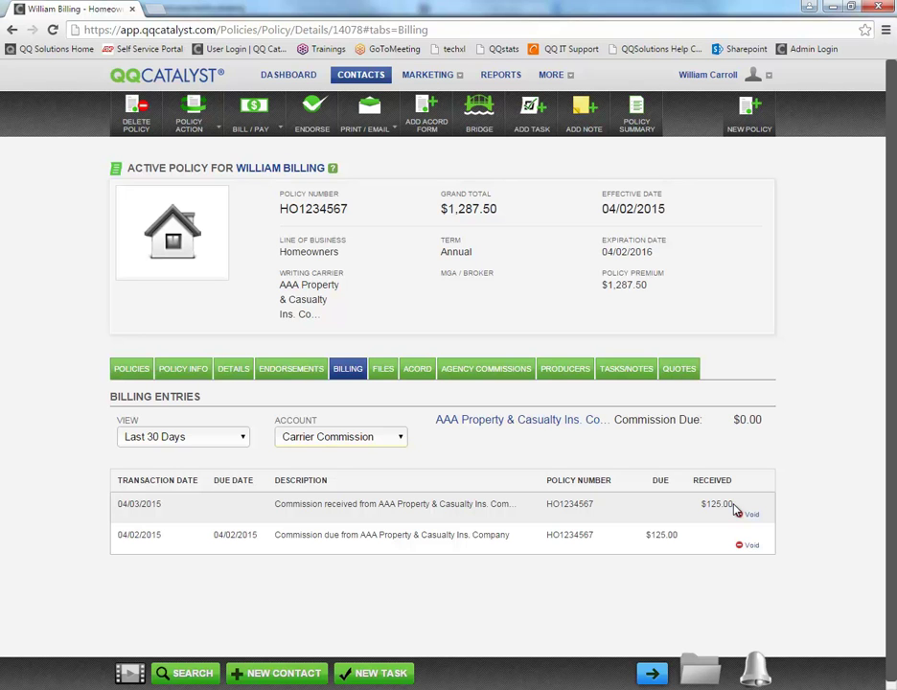
click(397, 437)
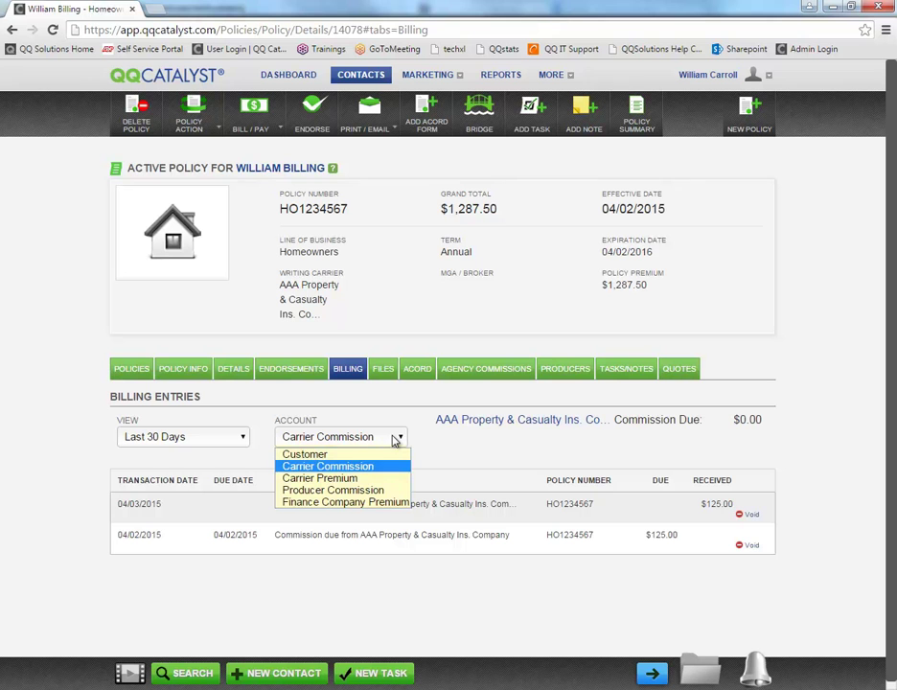
click(317, 478)
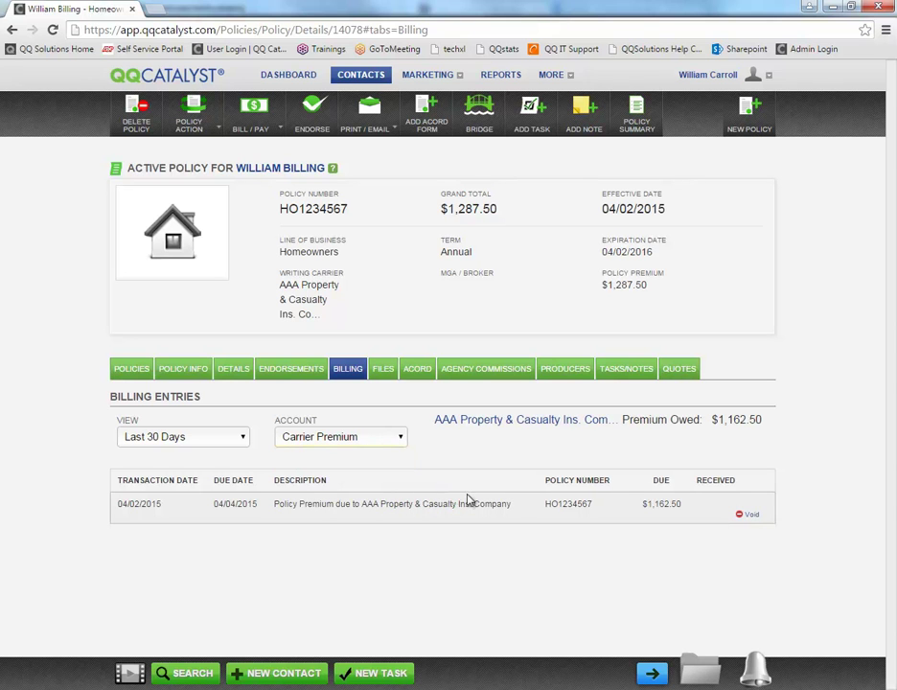